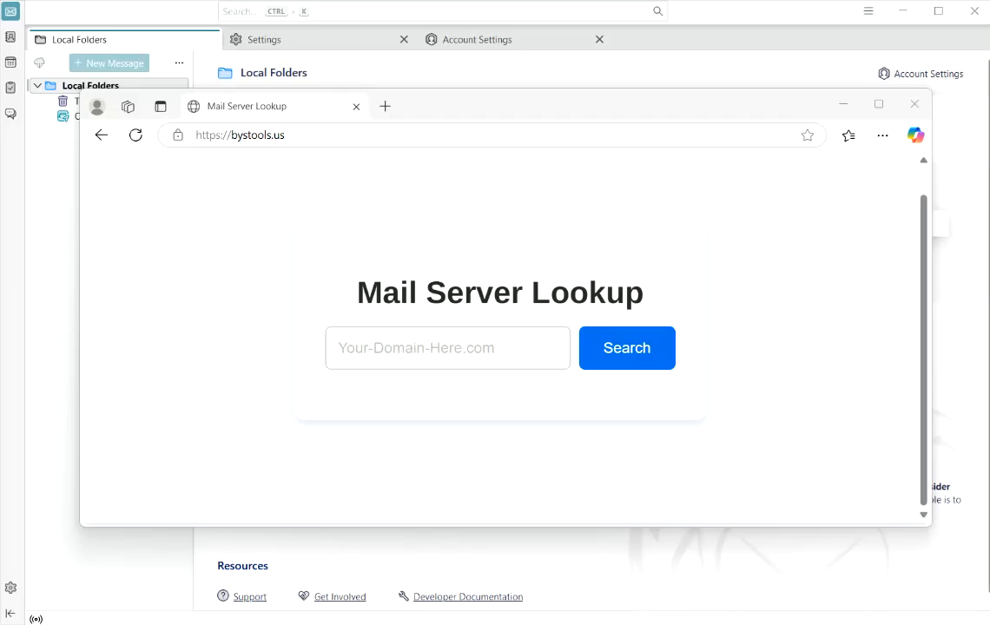
# - Look up sacweb.com on bystools.us and copy the mail server one-dom4.com to the clipboard
pyautogui.click(360, 352)
pyautogui.write('sacweb.com')
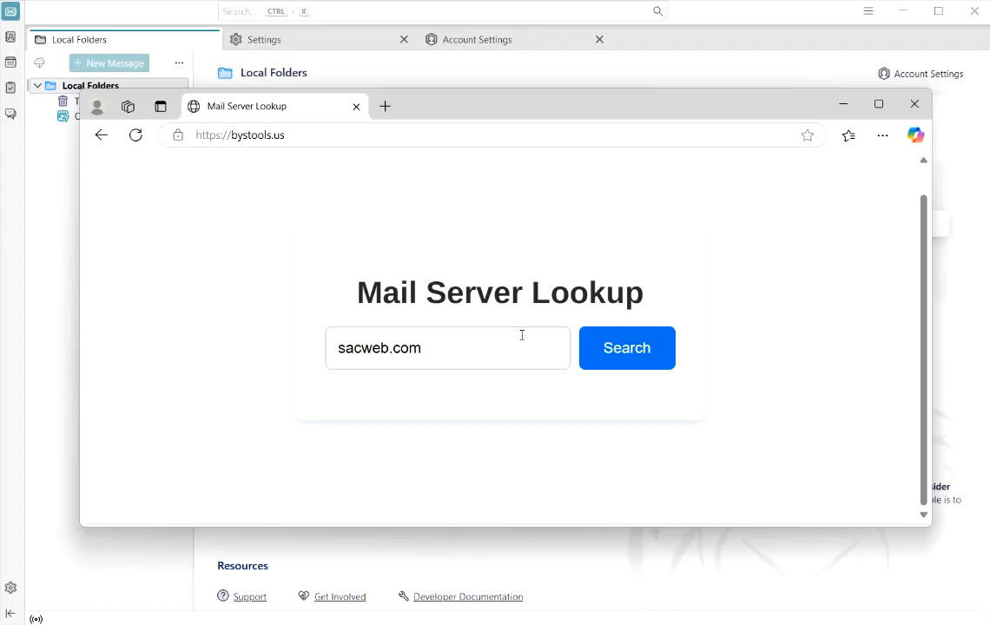
pyautogui.click(622, 358)
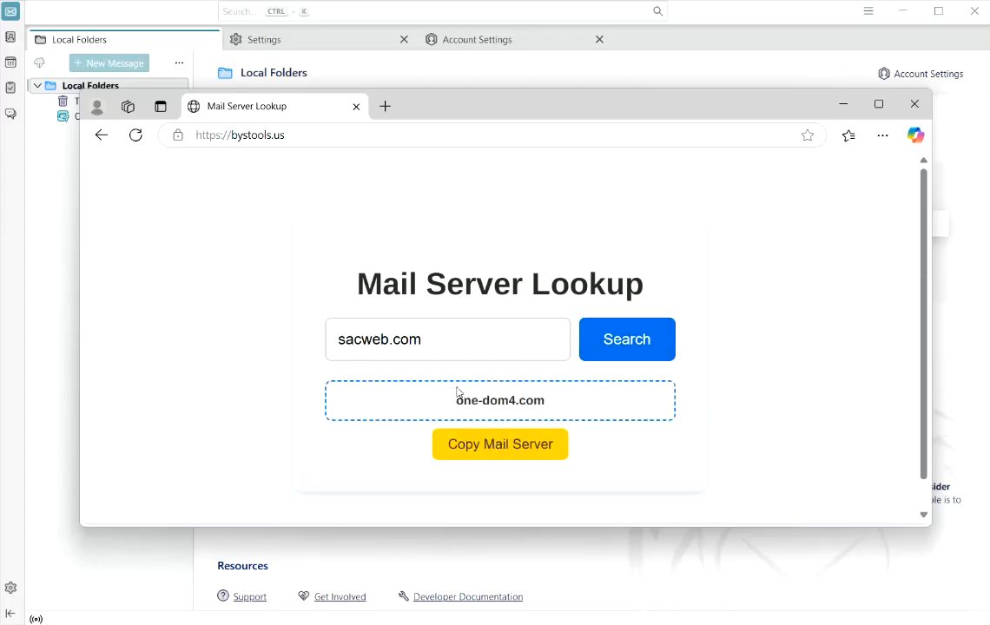
pyautogui.click(486, 450)
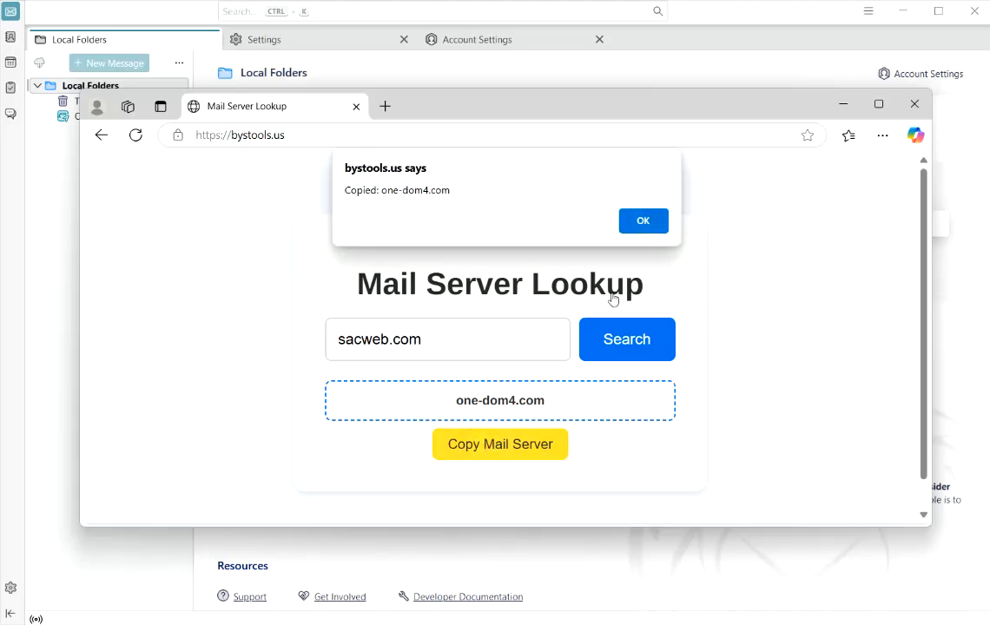
pyautogui.click(639, 223)
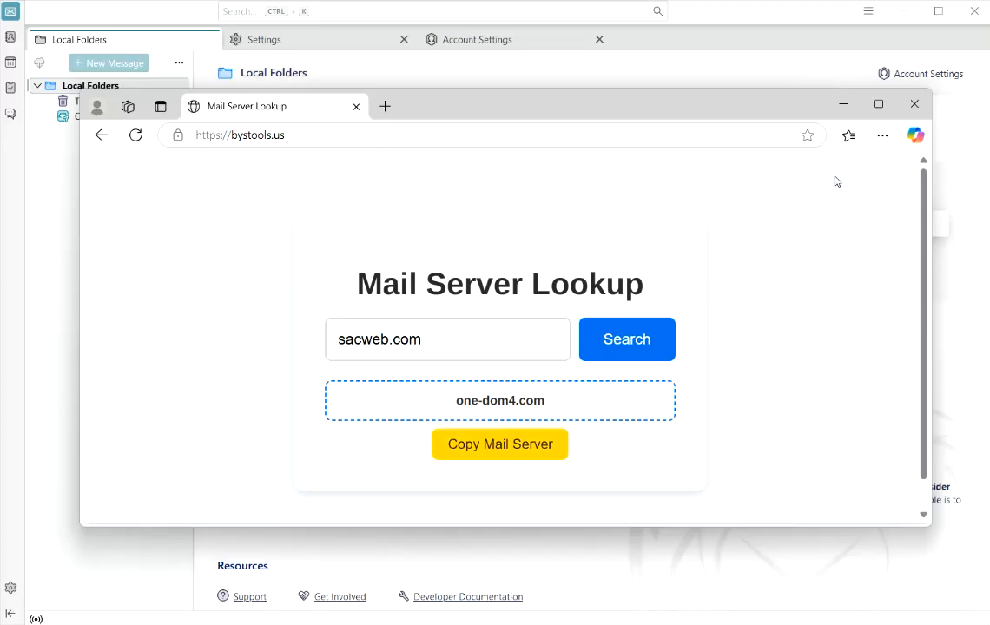
# - Leave the browser and choose Add Mail Account from Thunderbird's Account Settings account actions
pyautogui.click(842, 104)
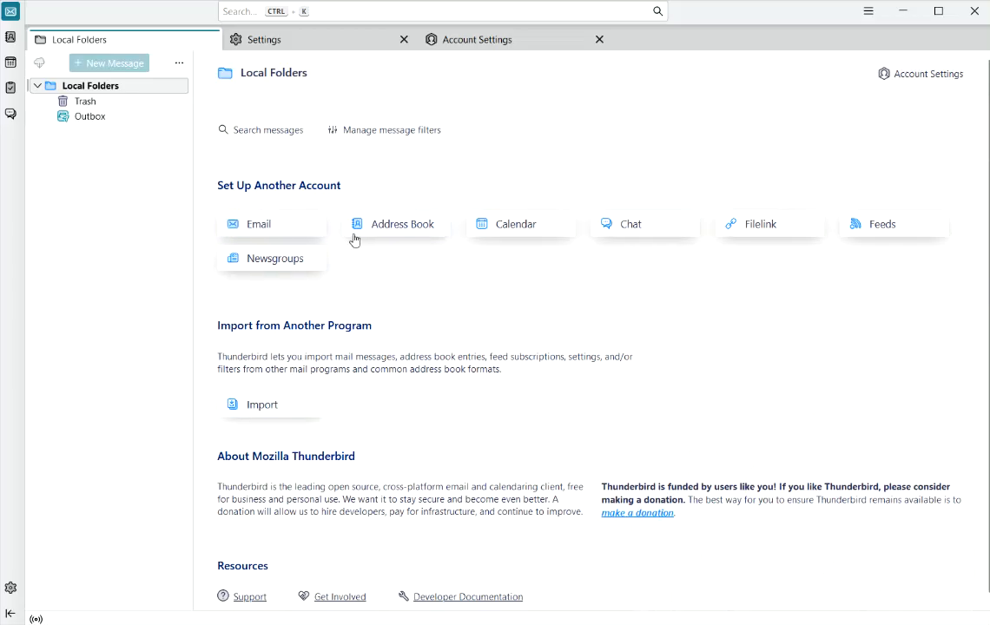
pyautogui.click(10, 589)
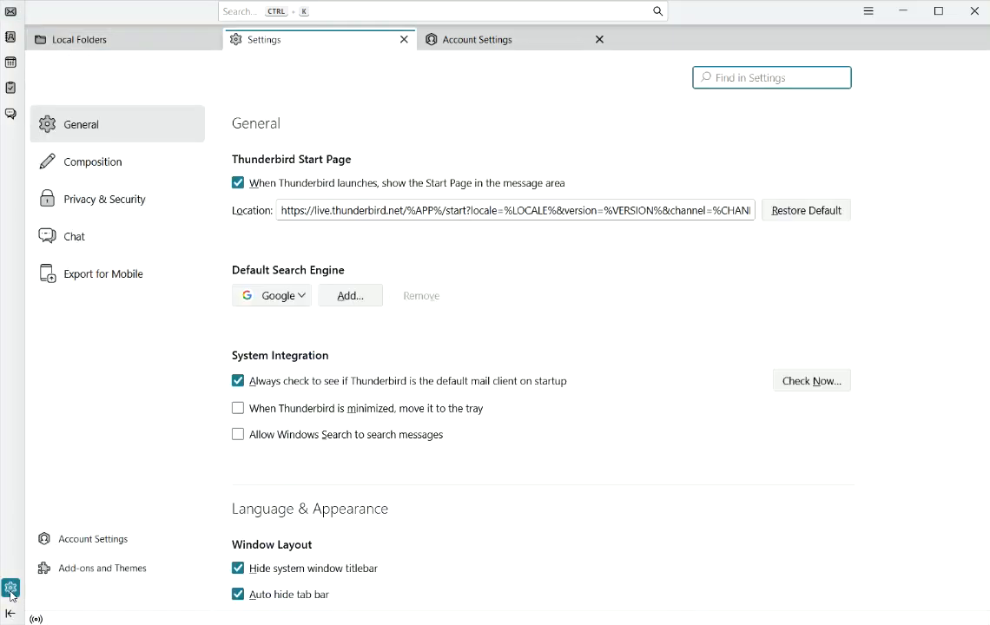
pyautogui.click(108, 539)
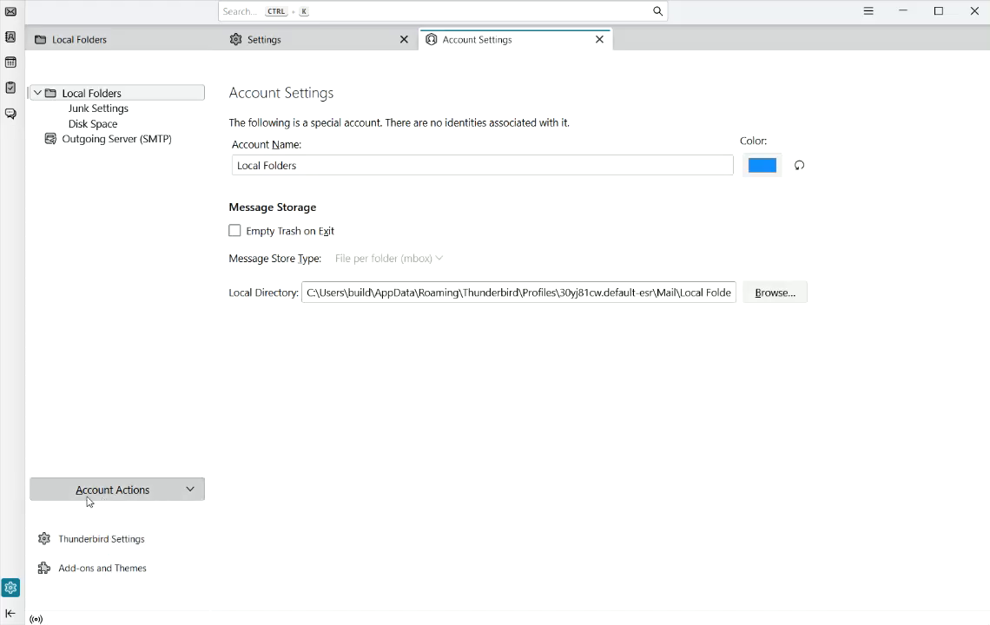
pyautogui.click(159, 500)
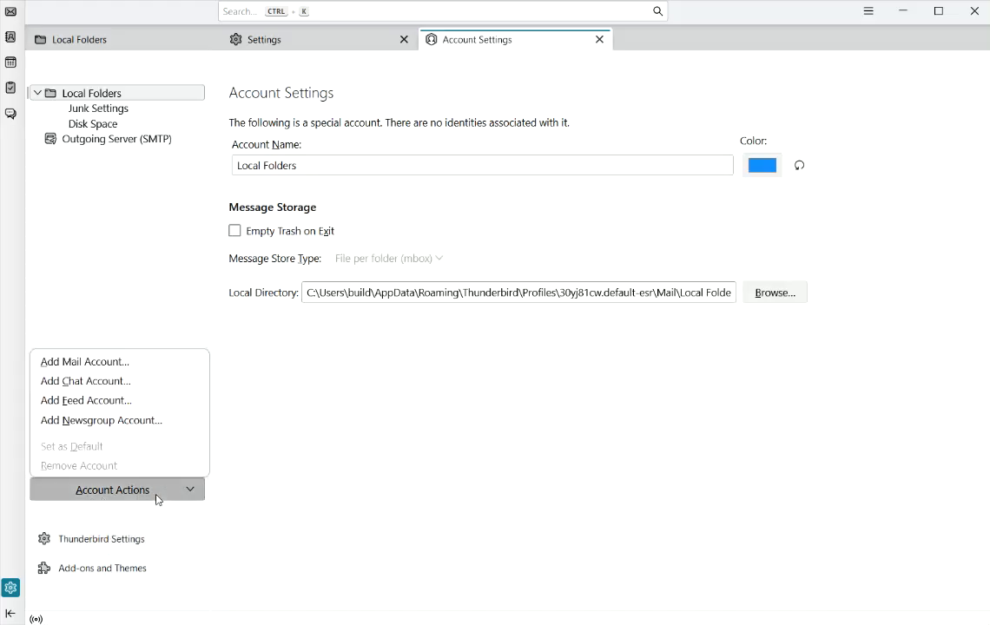
pyautogui.click(112, 363)
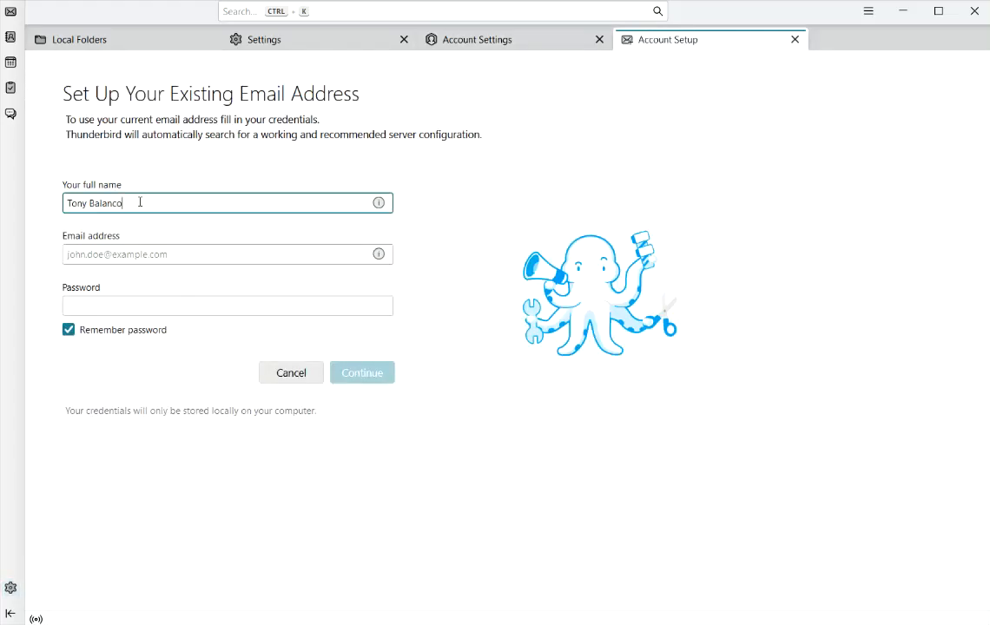
# - Enter the account's e-mail address and password, then switch to manual server configuration
pyautogui.click(111, 254)
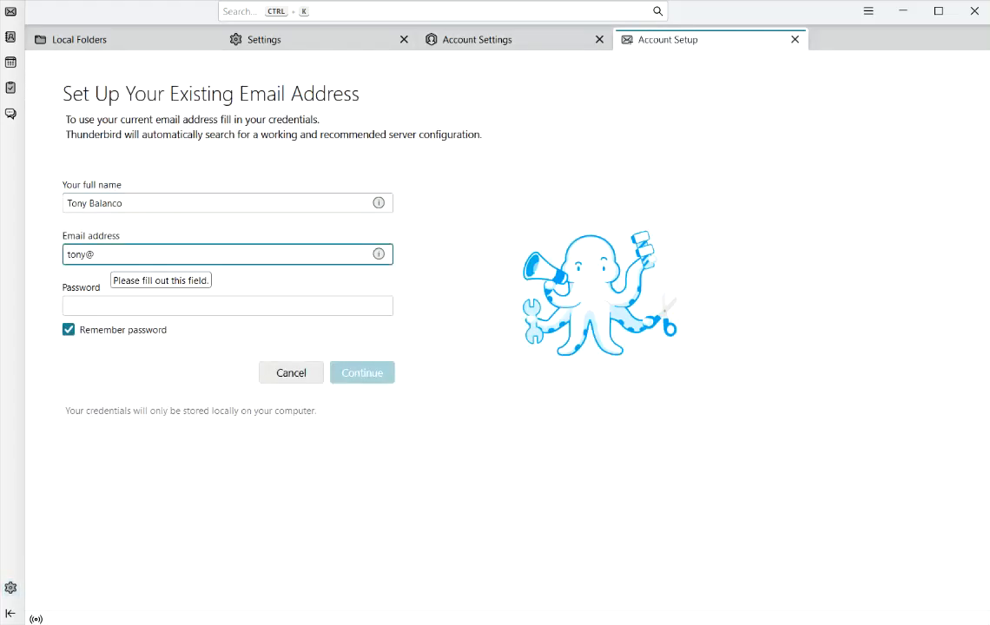
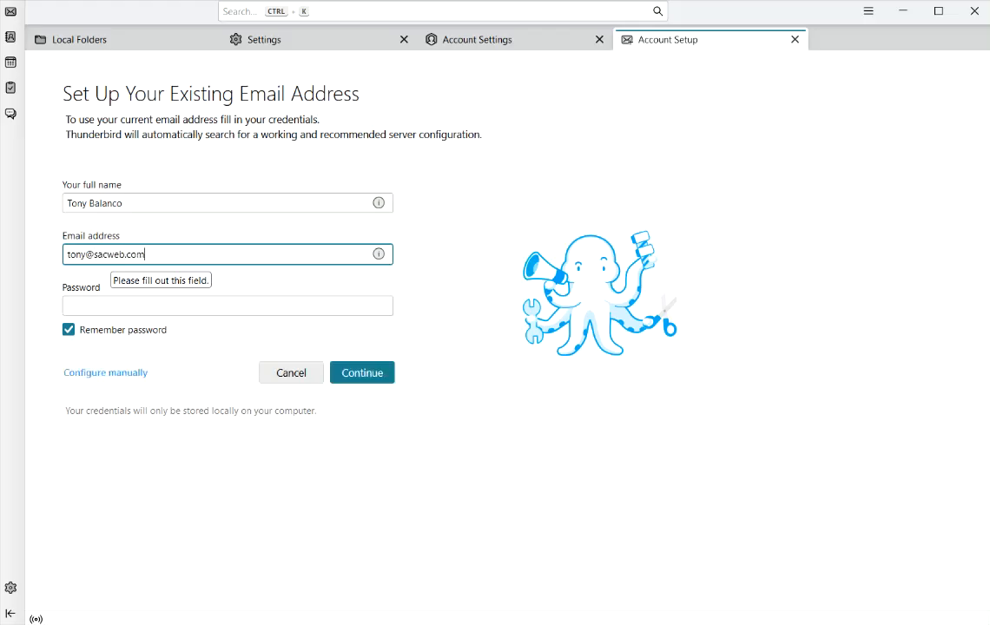
pyautogui.click(85, 307)
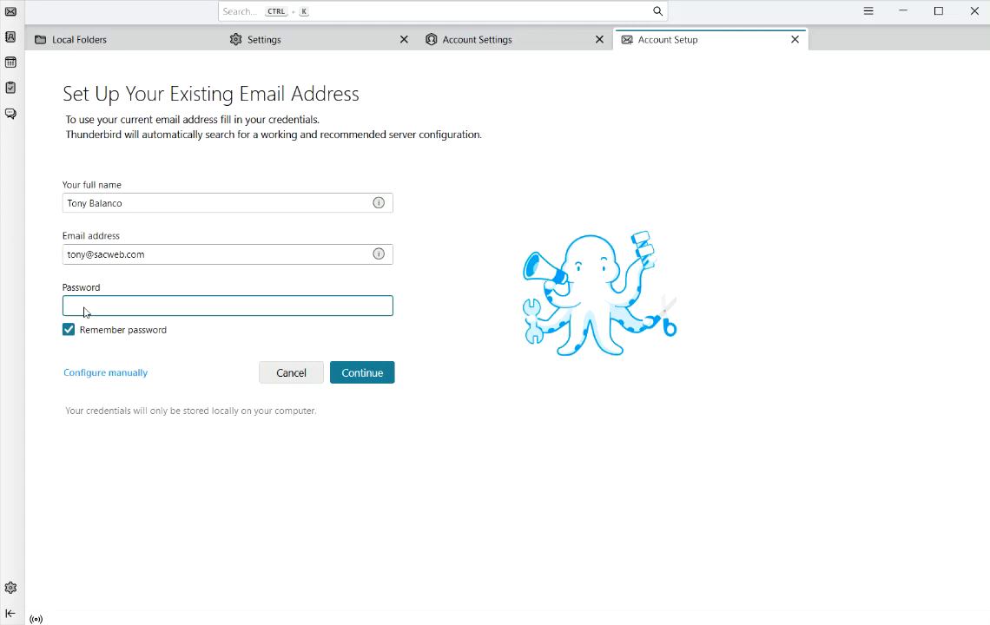
pyautogui.write('•')
pyautogui.click(129, 374)
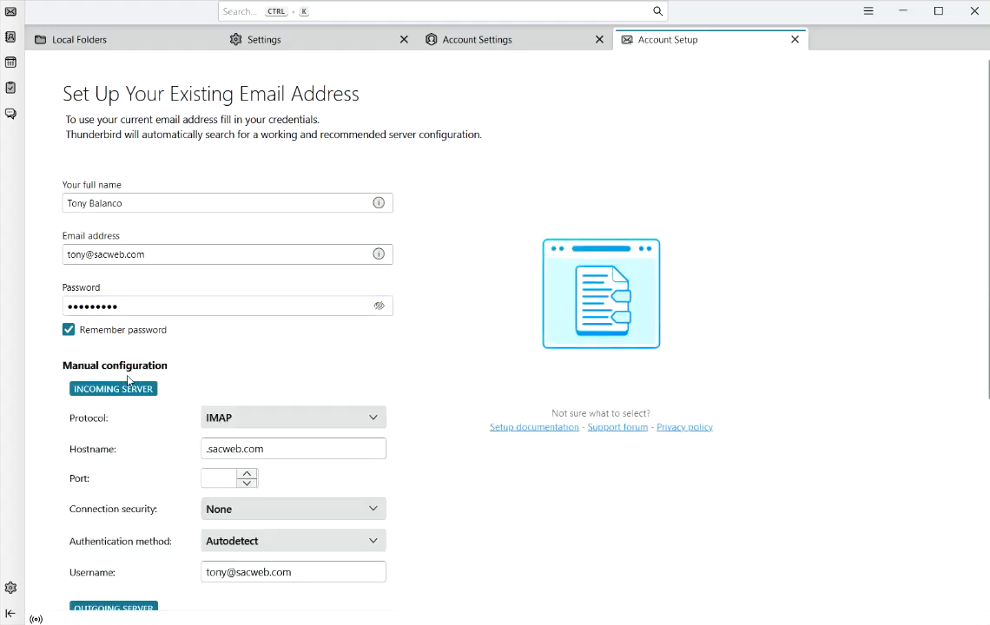
# - Set the incoming server to POP3 on hostname one-dom4.com, port 110
pyautogui.scroll(-2, 326, 265)
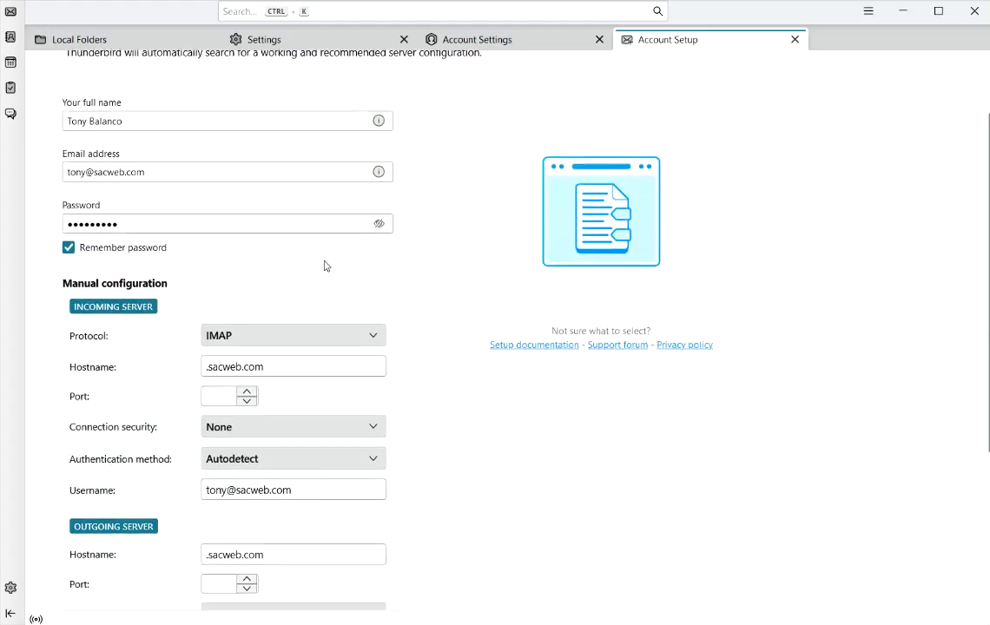
pyautogui.scroll(-2, 261, 271)
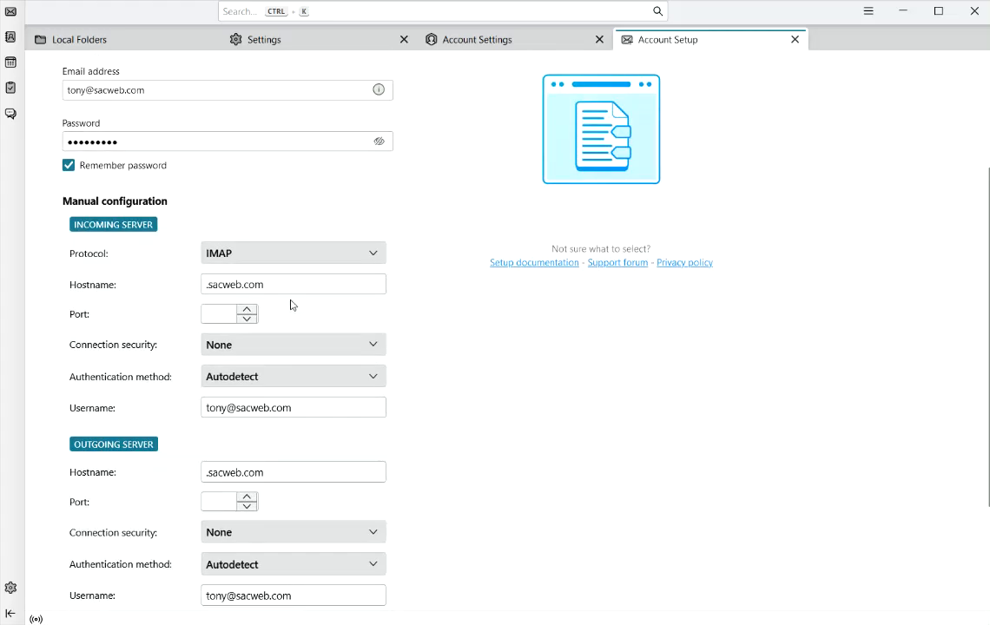
pyautogui.click(236, 257)
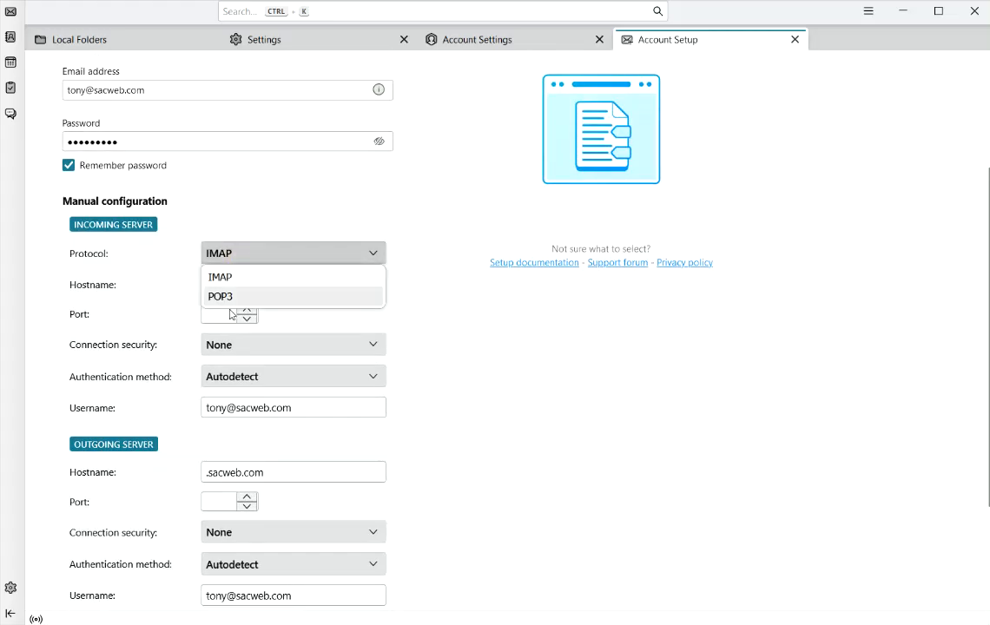
pyautogui.click(236, 299)
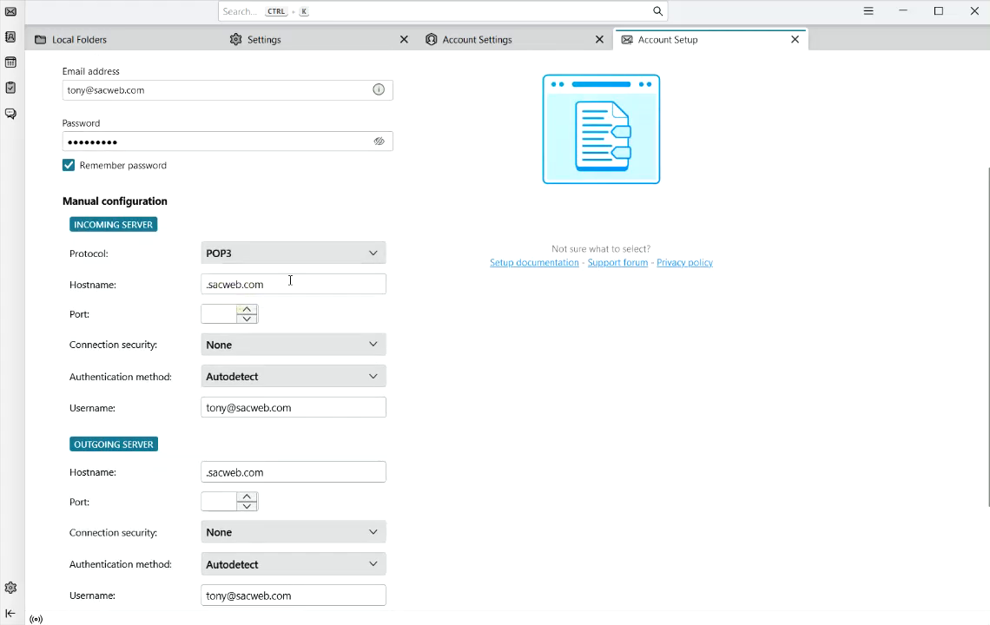
pyautogui.moveTo(290, 283); pyautogui.dragTo(205, 288)
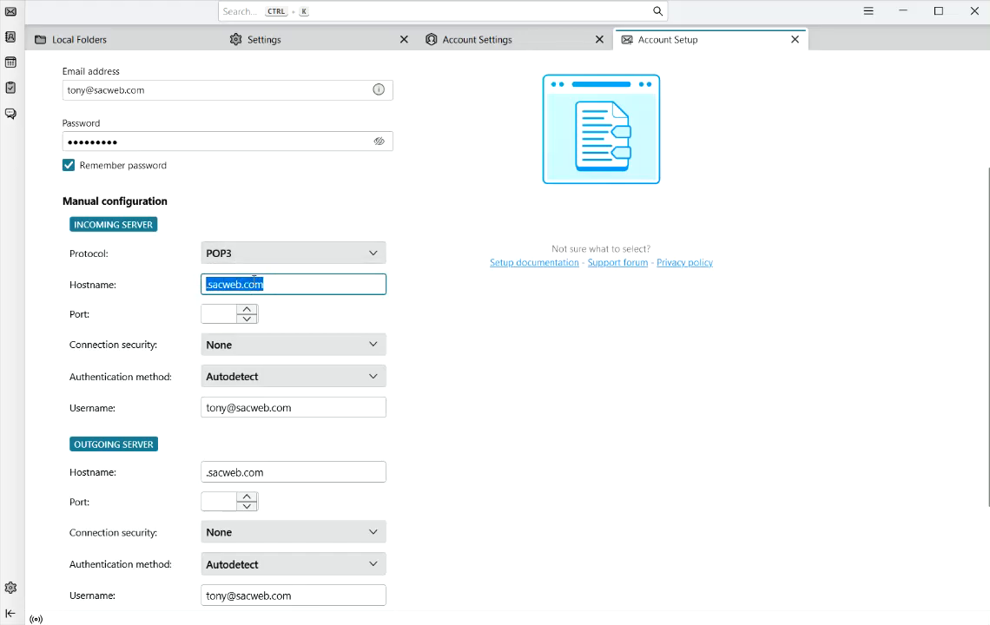
pyautogui.write('one-dom4.com')
pyautogui.click(219, 317)
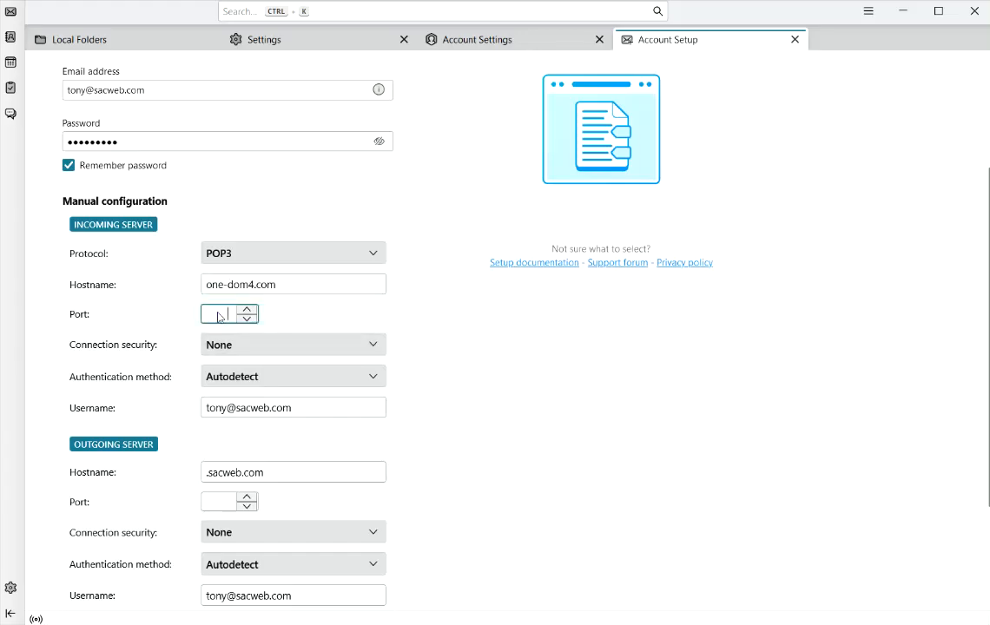
pyautogui.write('110')
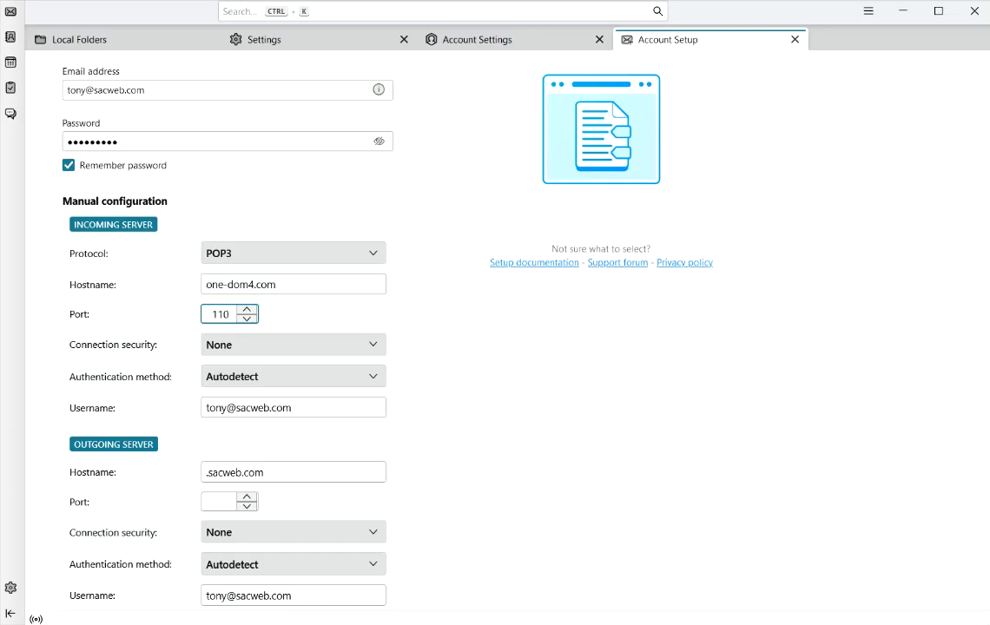
# - Keep incoming connection security at None and use Normal password authentication
pyautogui.click(263, 346)
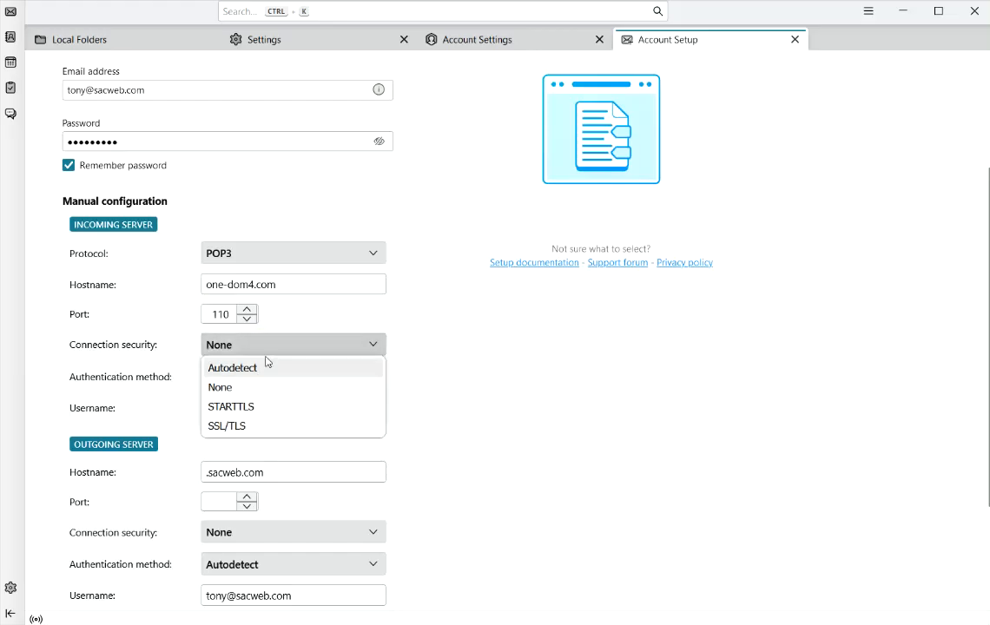
pyautogui.click(321, 389)
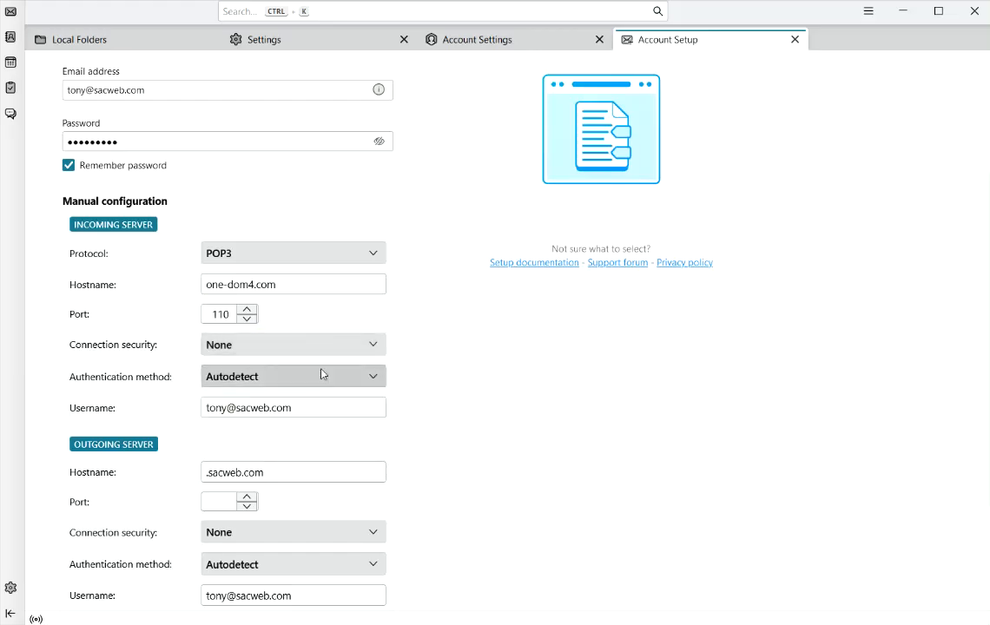
pyautogui.click(274, 386)
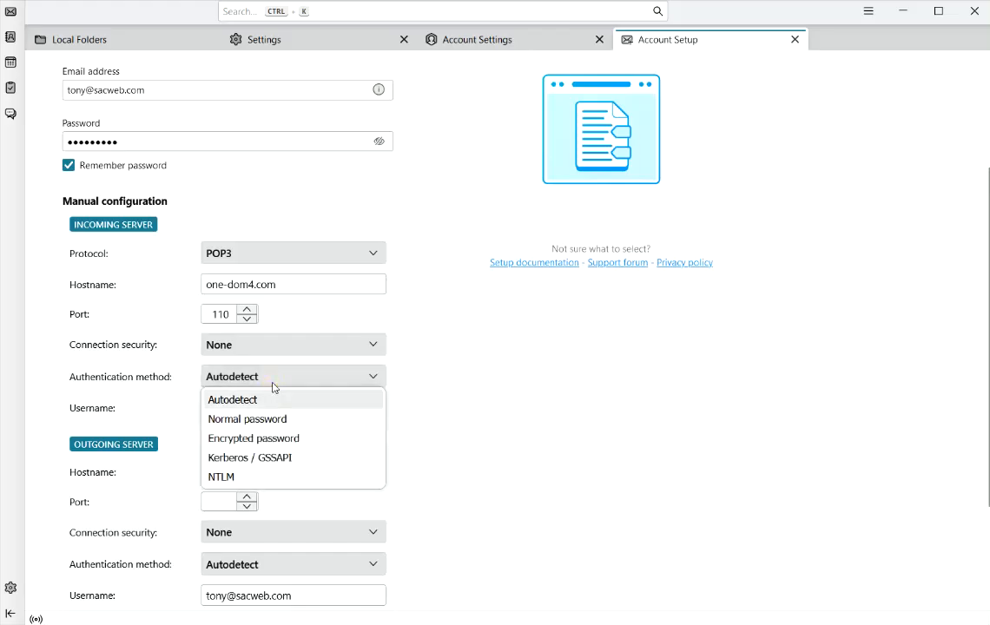
pyautogui.click(271, 420)
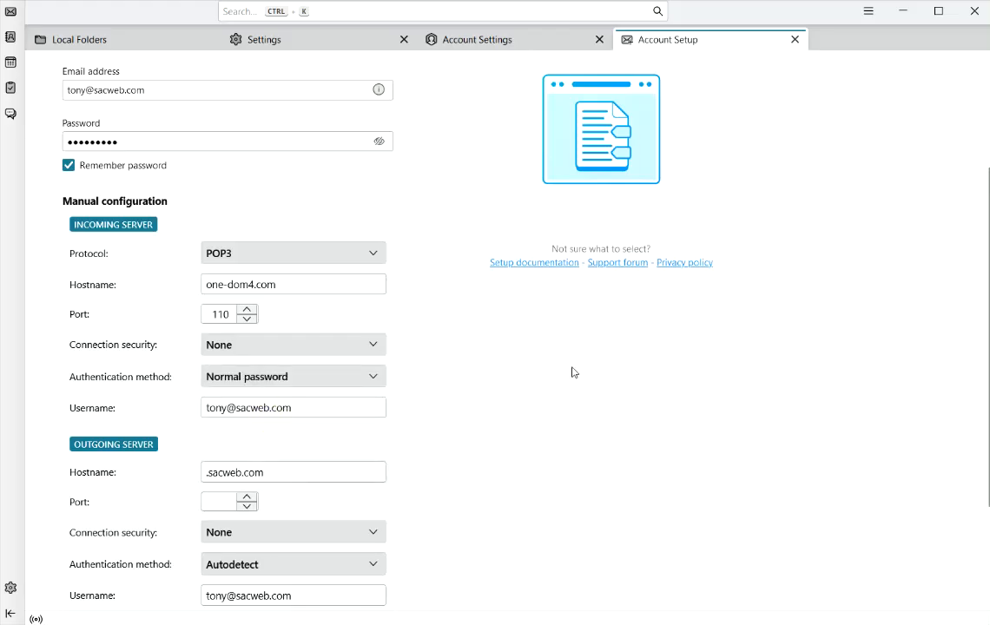
# - Set the outgoing server to one-dom4.com, port 587, security None, Normal password authentication
pyautogui.scroll(-2, 482, 338)
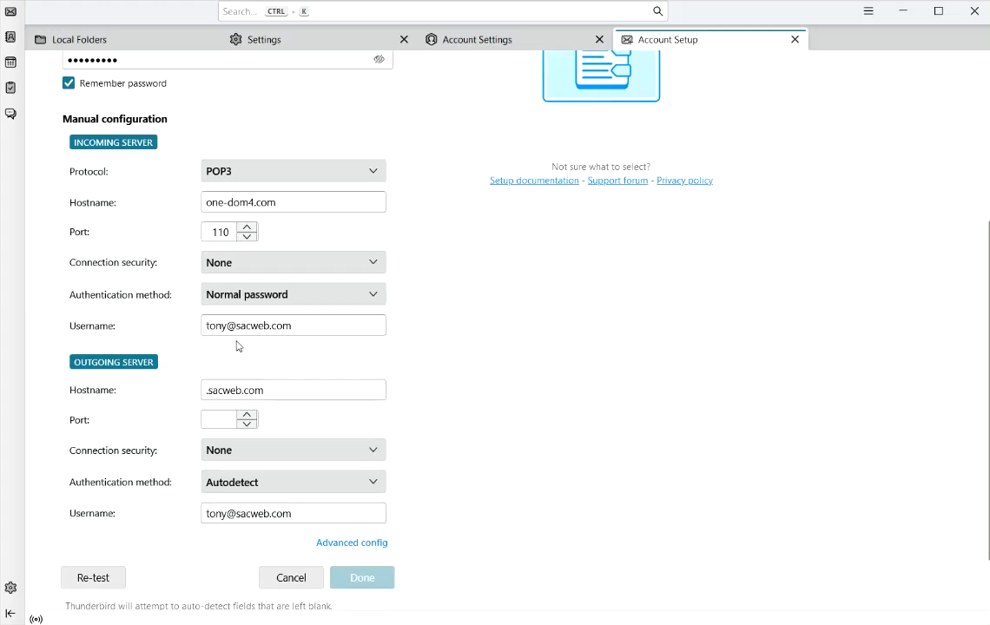
pyautogui.scroll(-2, 287, 332)
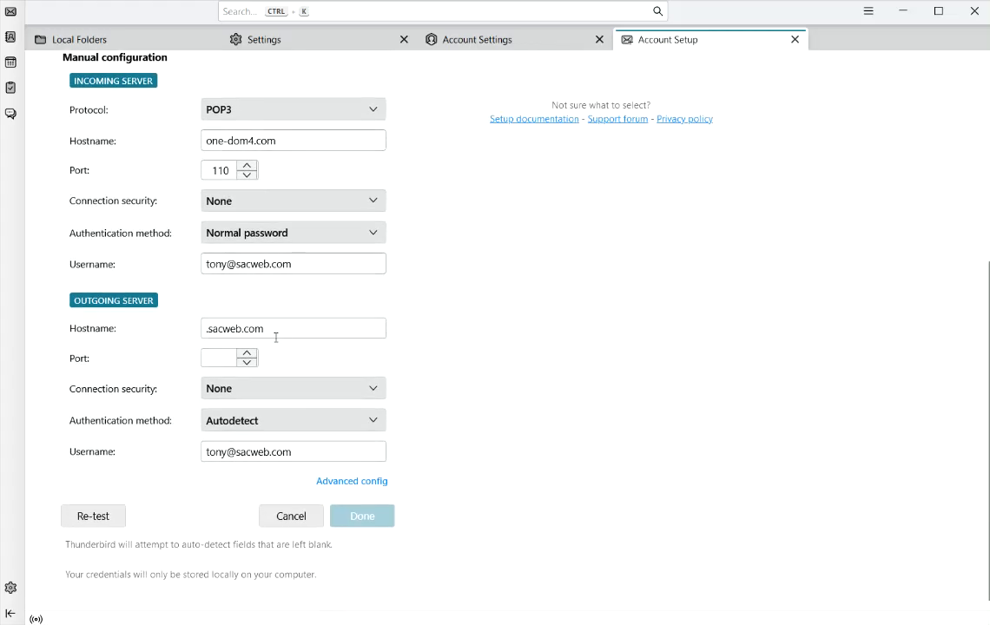
pyautogui.moveTo(297, 329); pyautogui.dragTo(153, 322)
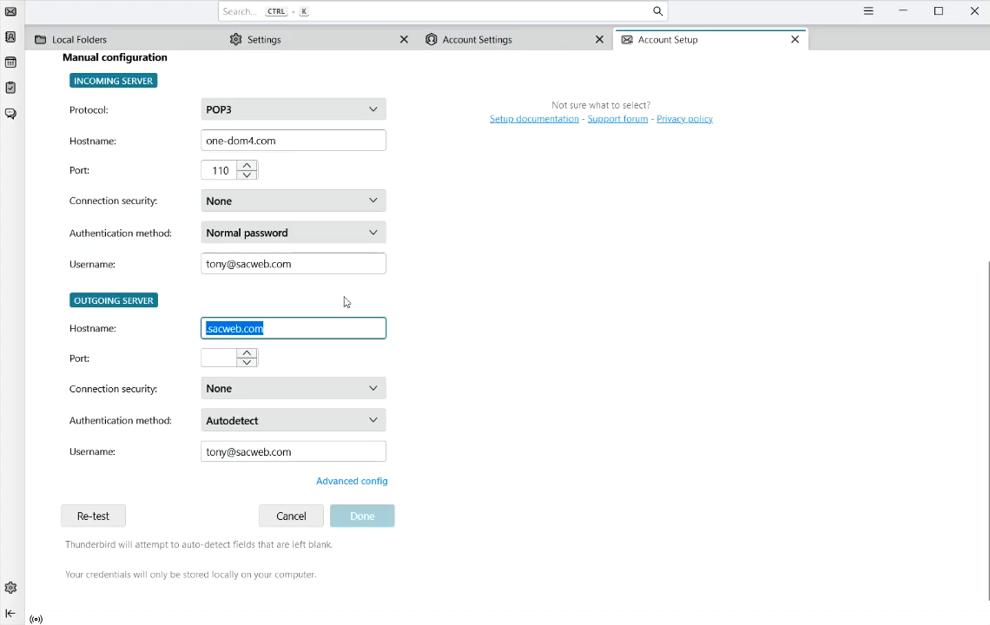
pyautogui.write('one-dom4.com')
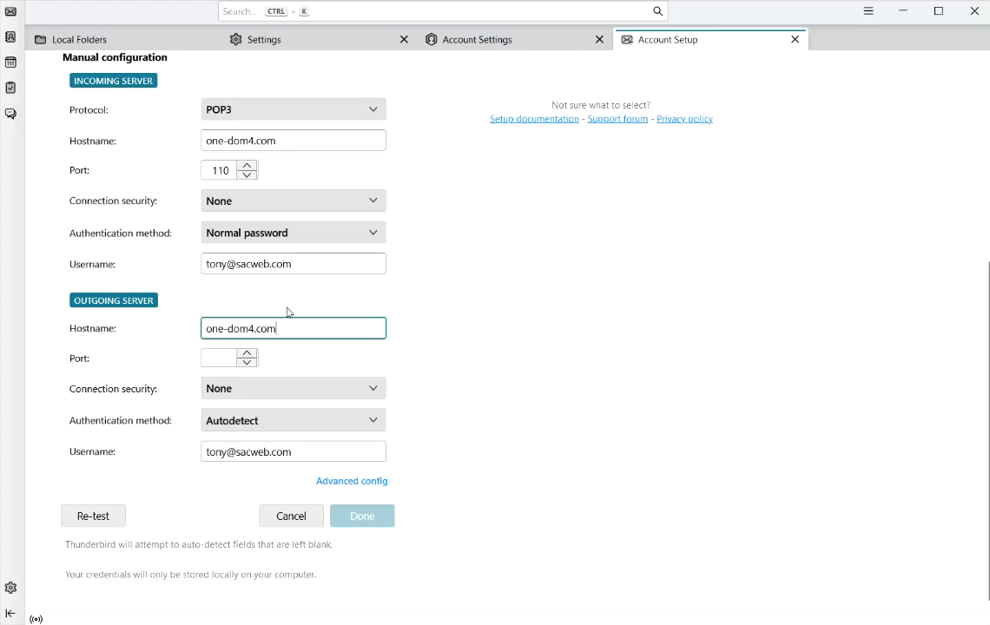
pyautogui.click(222, 357)
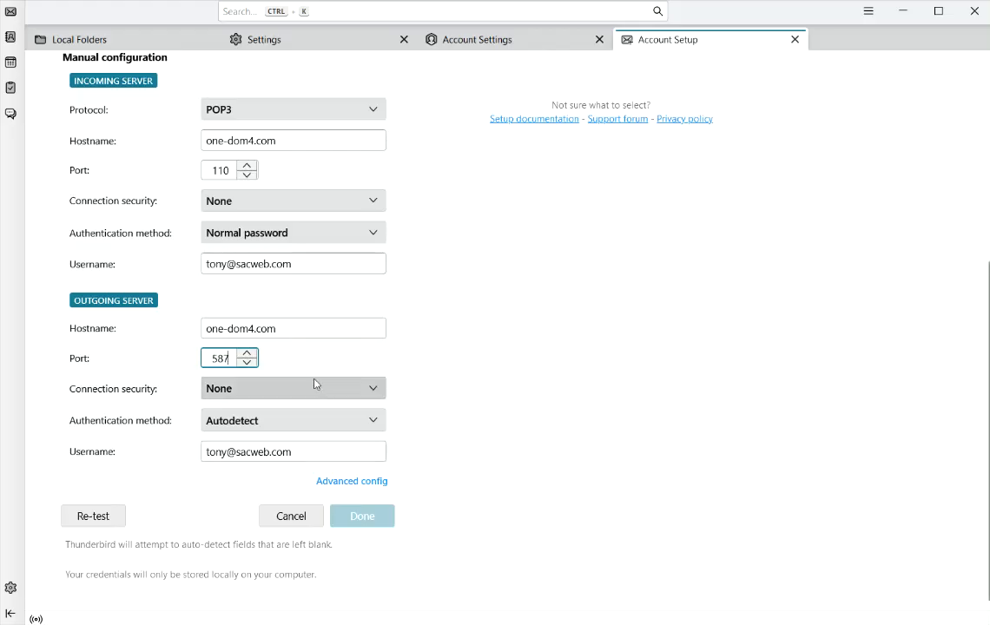
pyautogui.click(255, 389)
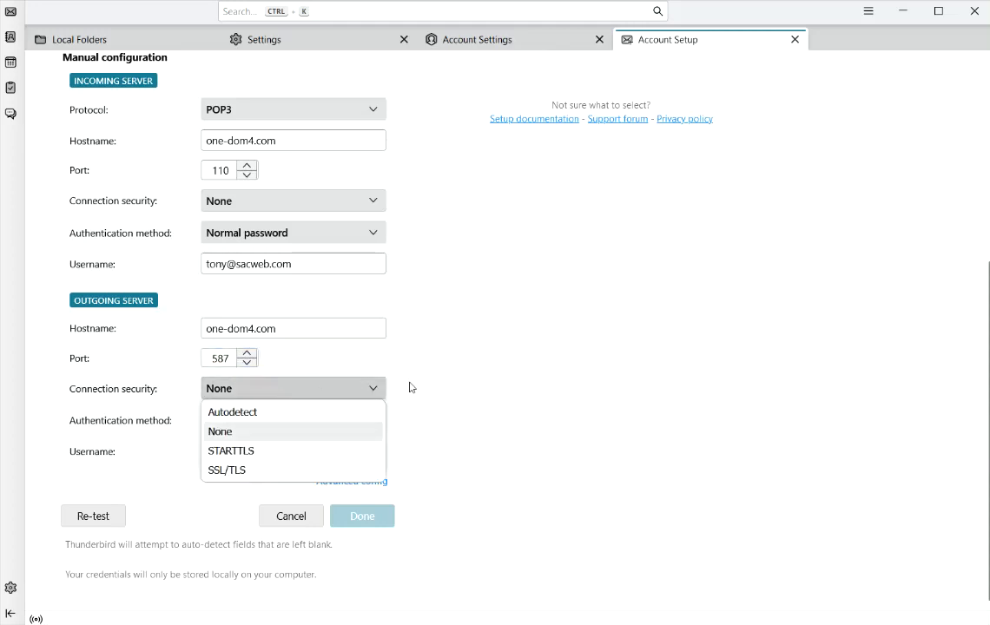
pyautogui.click(504, 382)
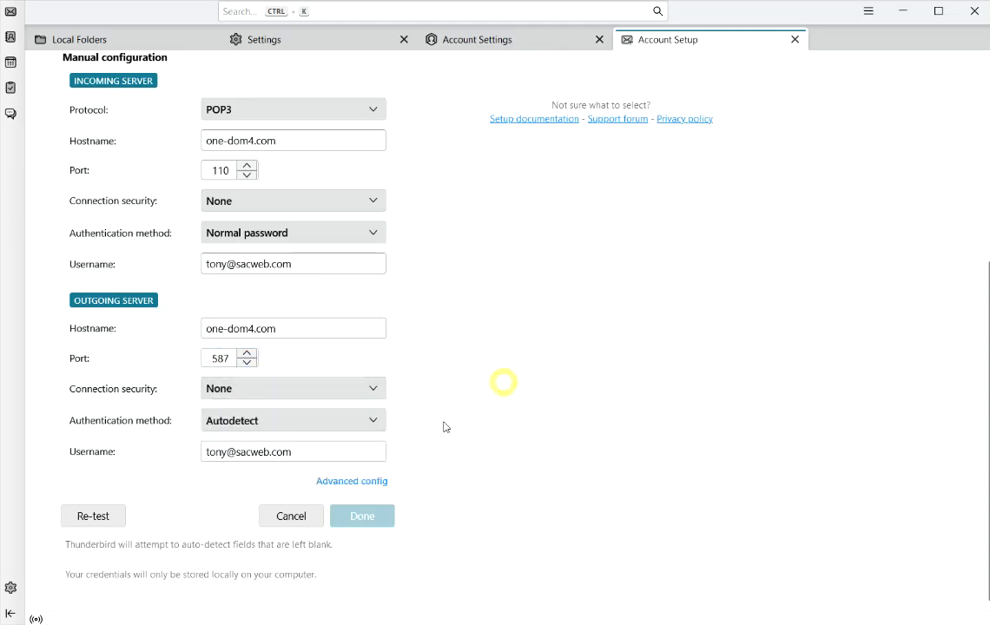
pyautogui.click(247, 426)
pyautogui.click(270, 483)
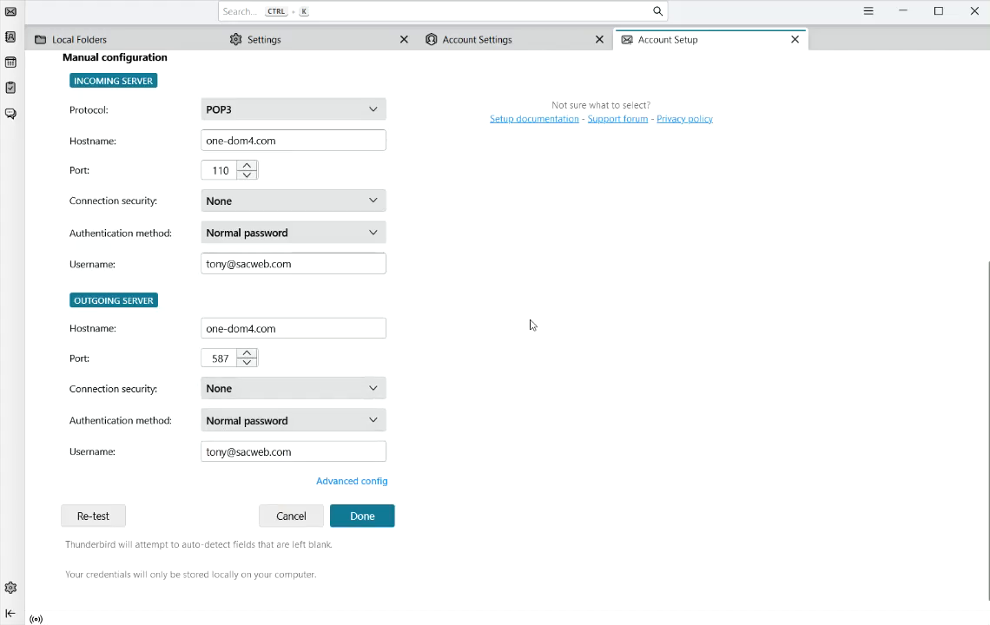
pyautogui.scroll(2, 570, 273)
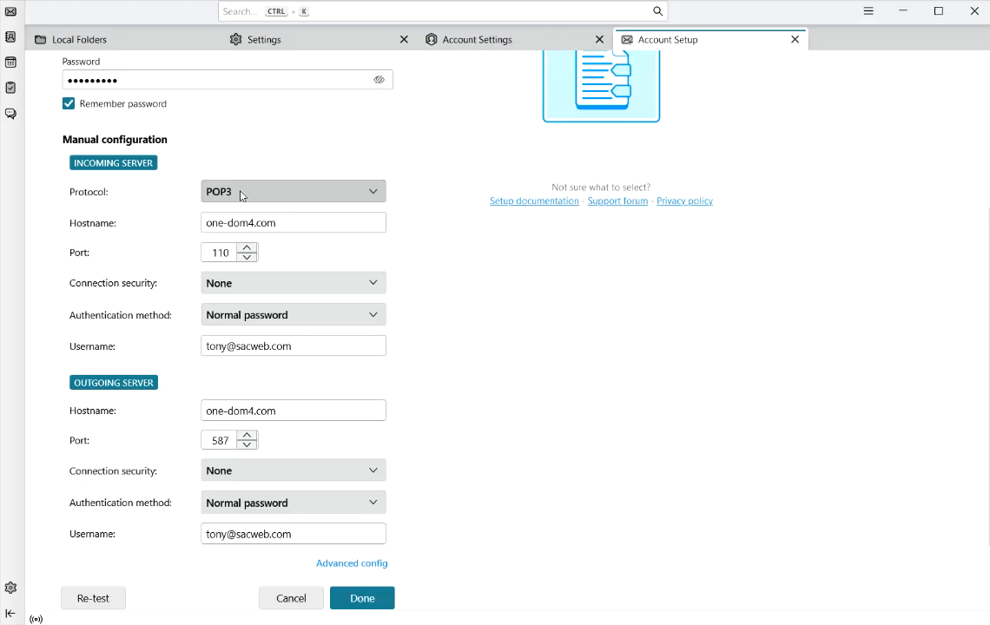
# - Switch the incoming protocol to IMAP and back to POP3, then submit with Done
pyautogui.click(252, 190)
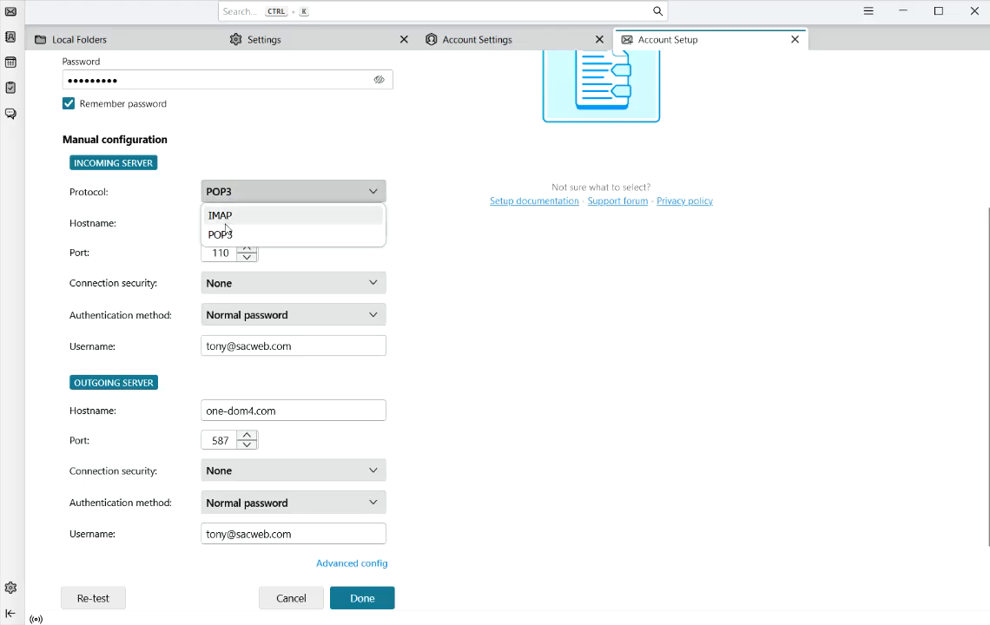
pyautogui.click(232, 217)
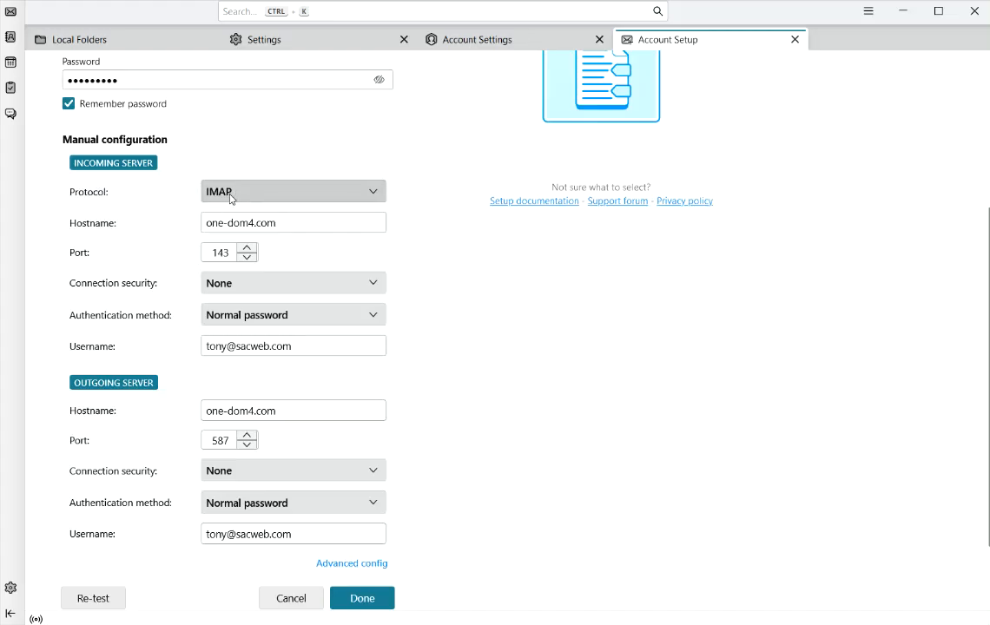
pyautogui.click(231, 194)
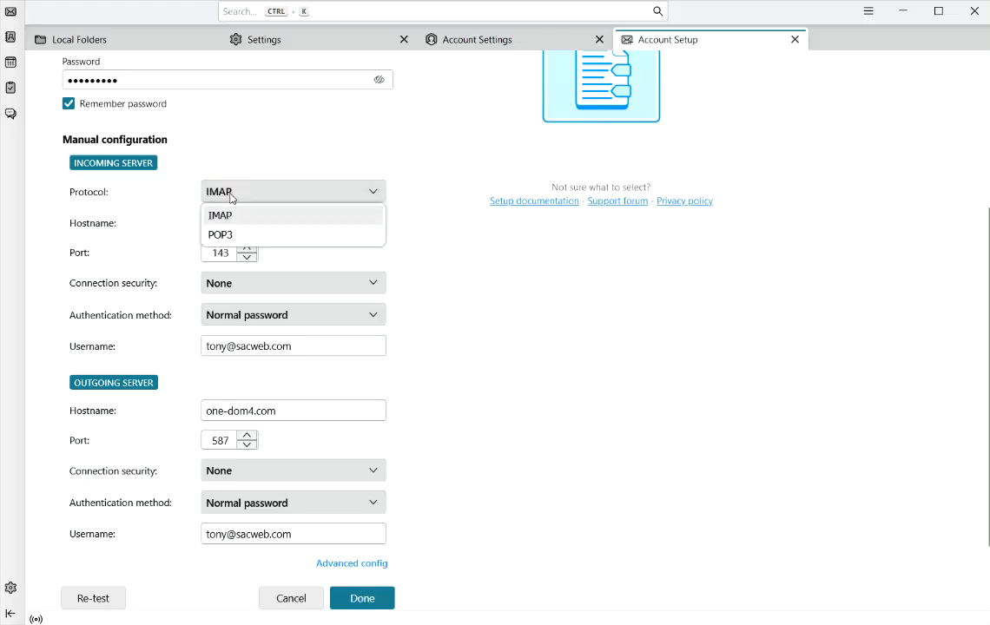
pyautogui.click(229, 236)
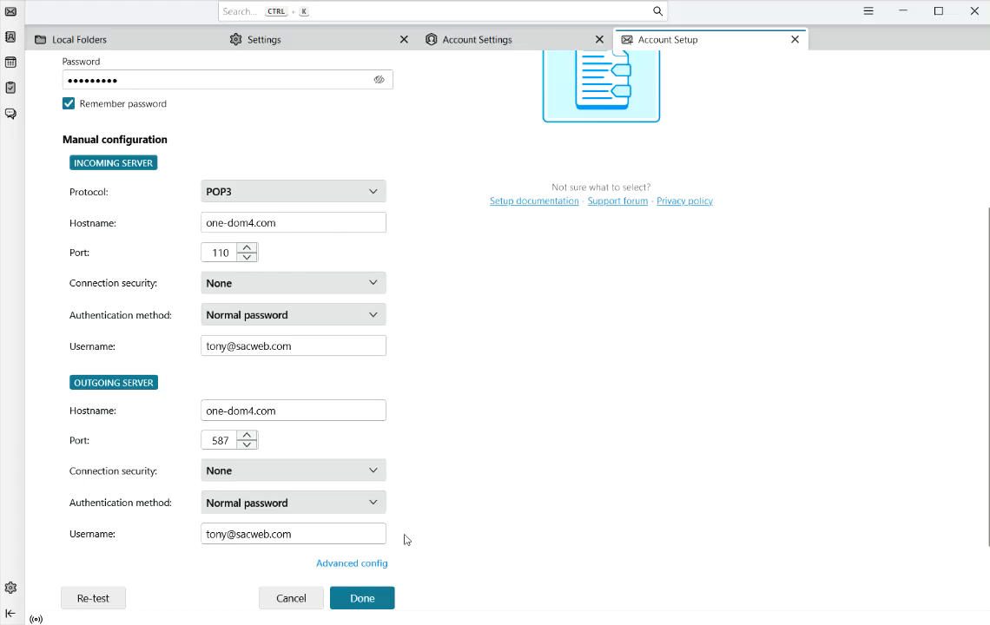
pyautogui.click(356, 599)
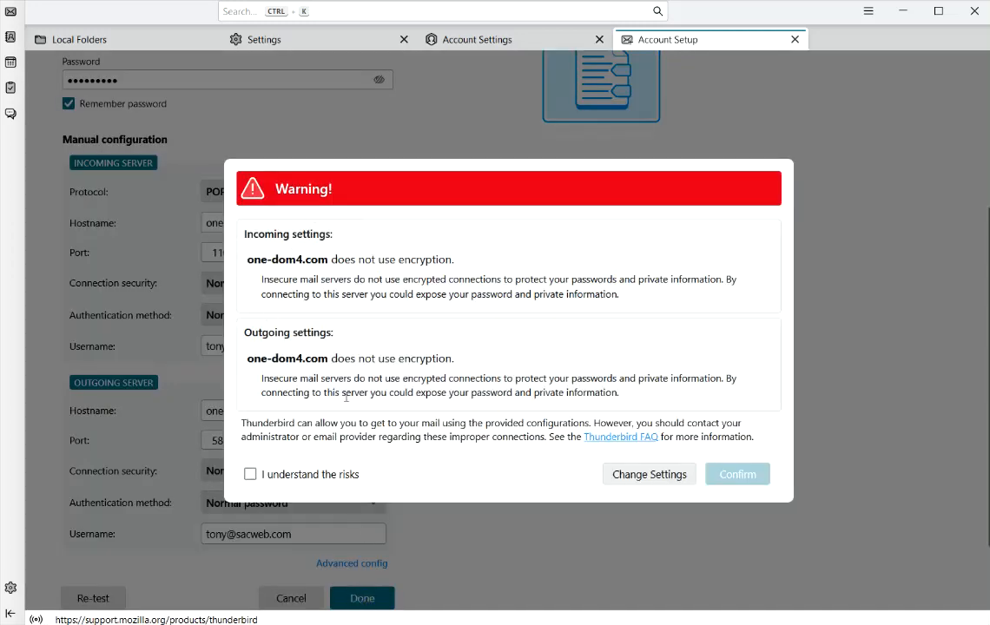
# - Accept the unencrypted-connection risks, finish the account setup, and open the new account's Inbox
pyautogui.click(250, 474)
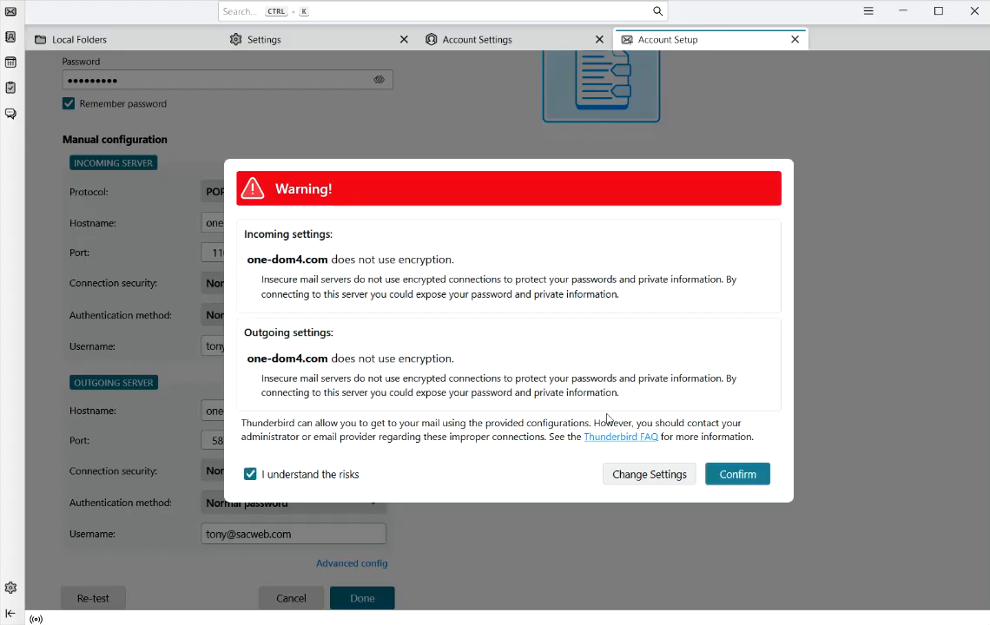
pyautogui.click(738, 475)
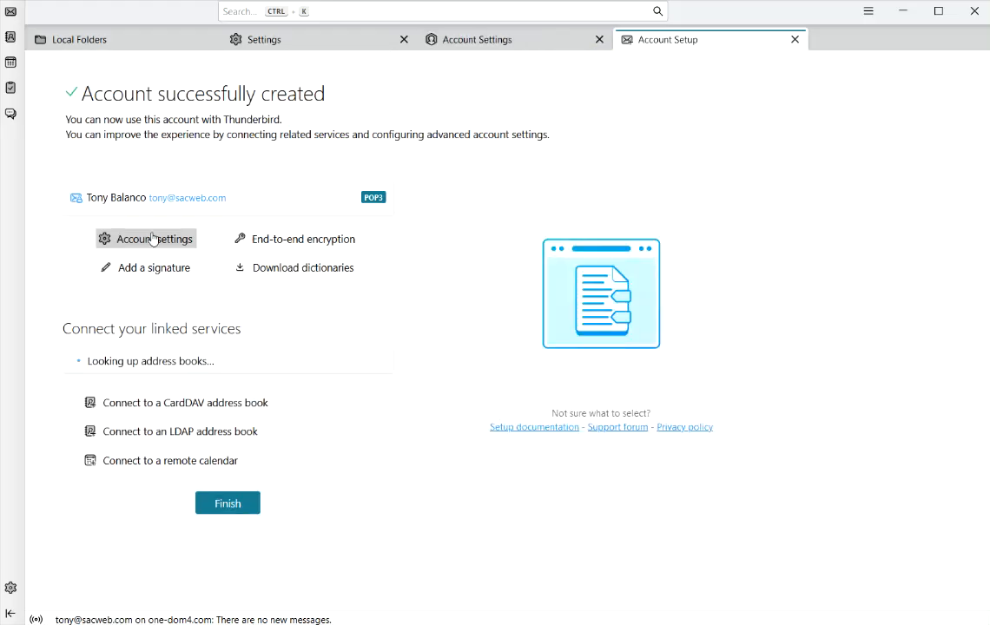
pyautogui.click(233, 486)
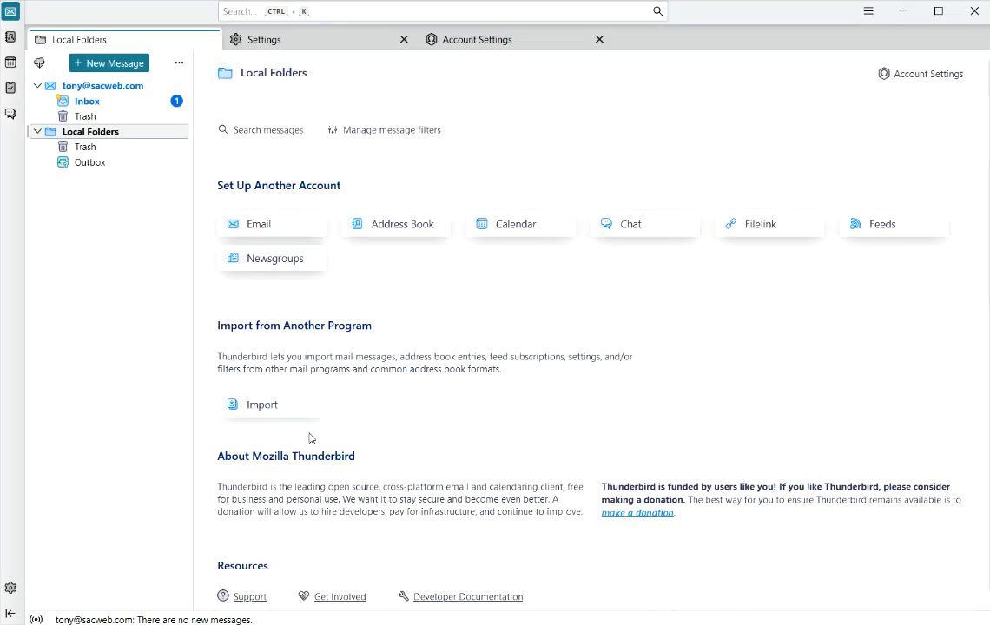
pyautogui.click(83, 103)
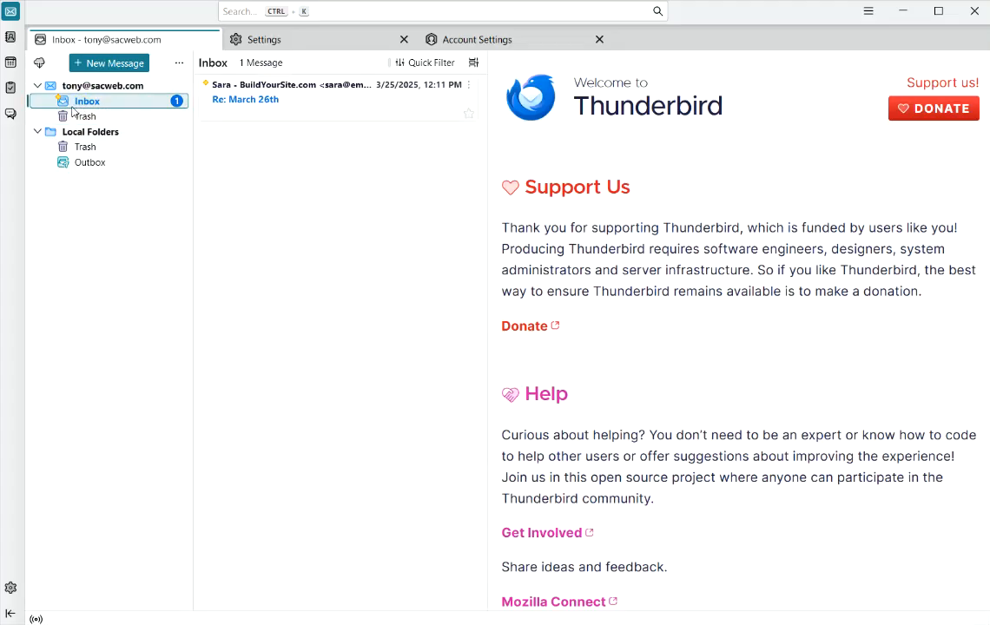